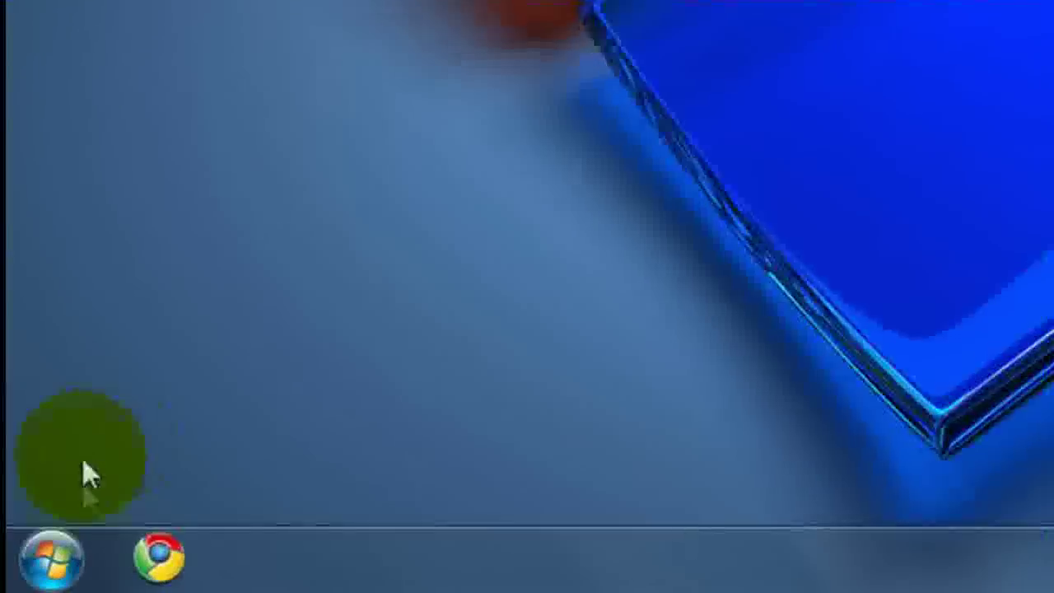
Step: Open Task Scheduler from Control Panel's Administrative Tools and close the leftover Control Panel windows
left_click(33, 575)
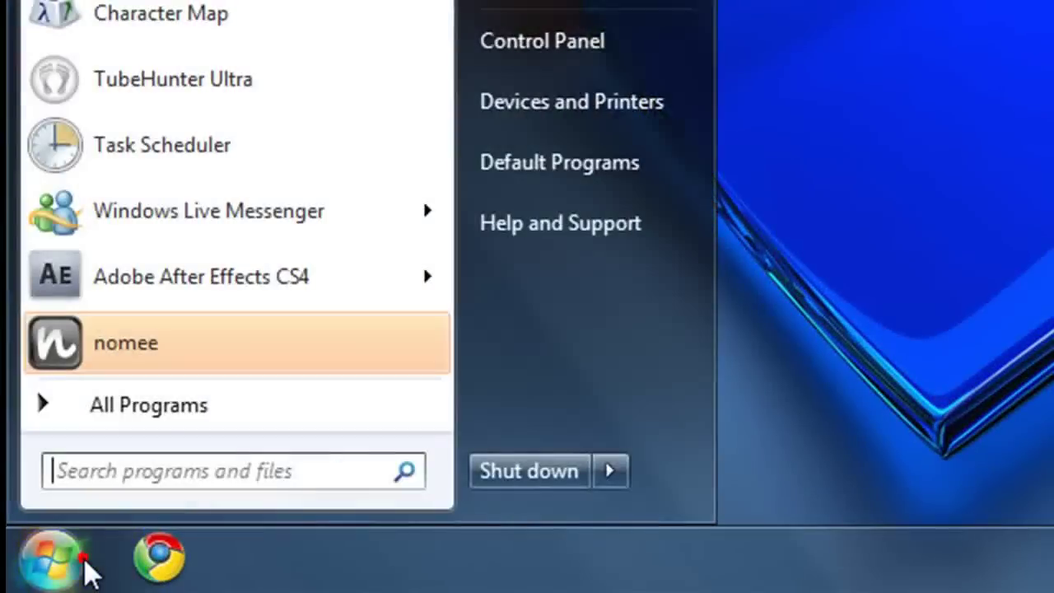
left_click(649, 44)
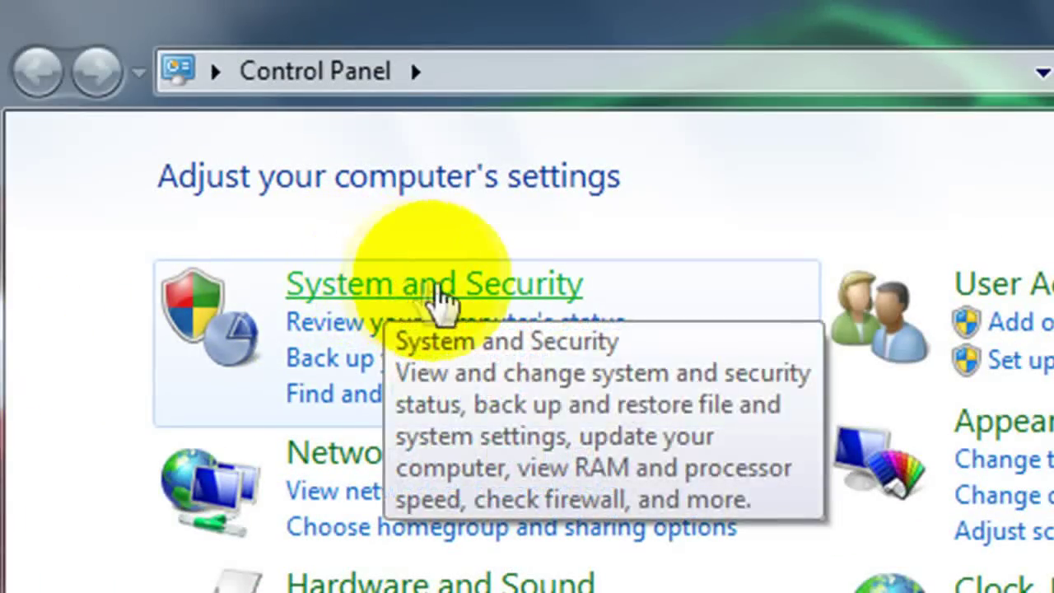
left_click(451, 292)
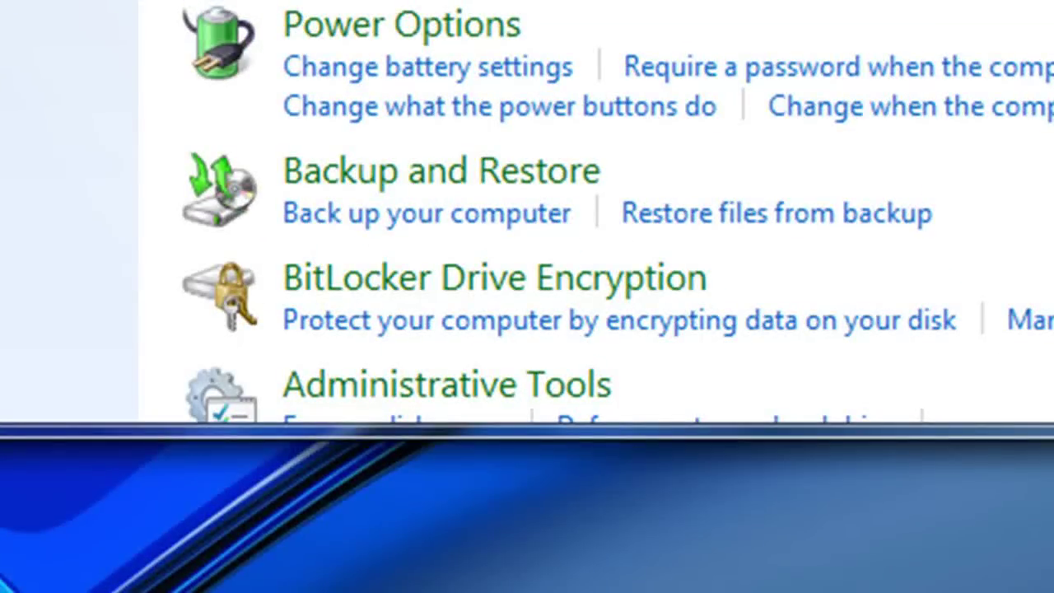
scroll(363, 312, "down", 3)
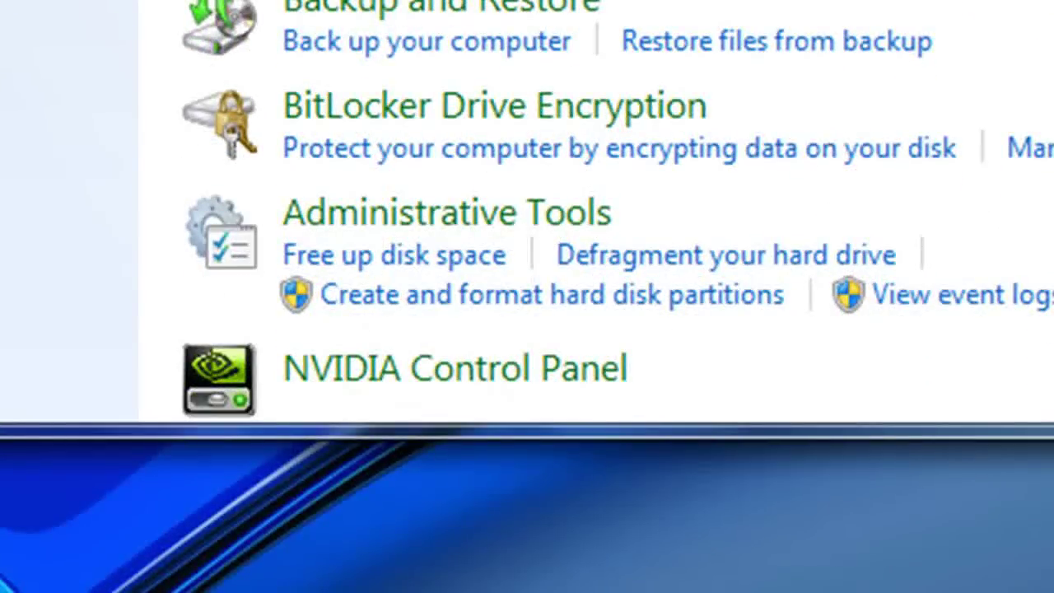
left_click(228, 242)
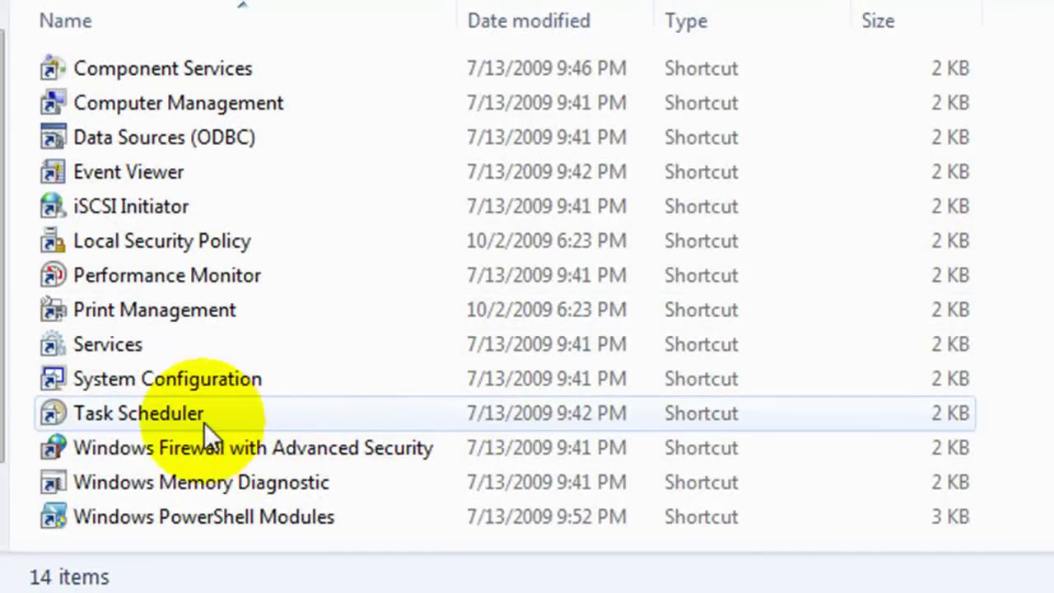
double_click(212, 414)
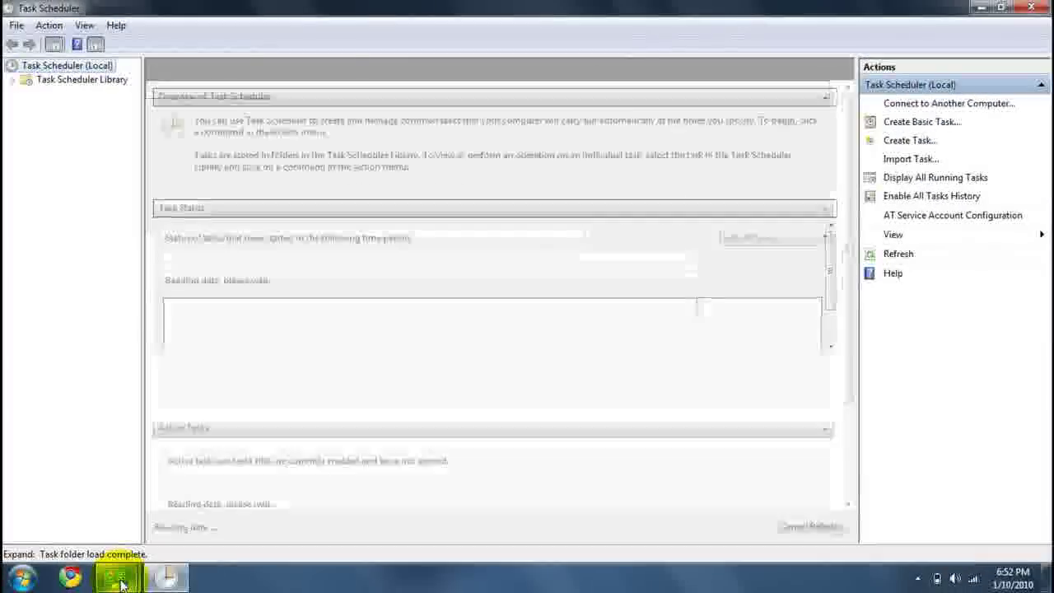
right_click(118, 576)
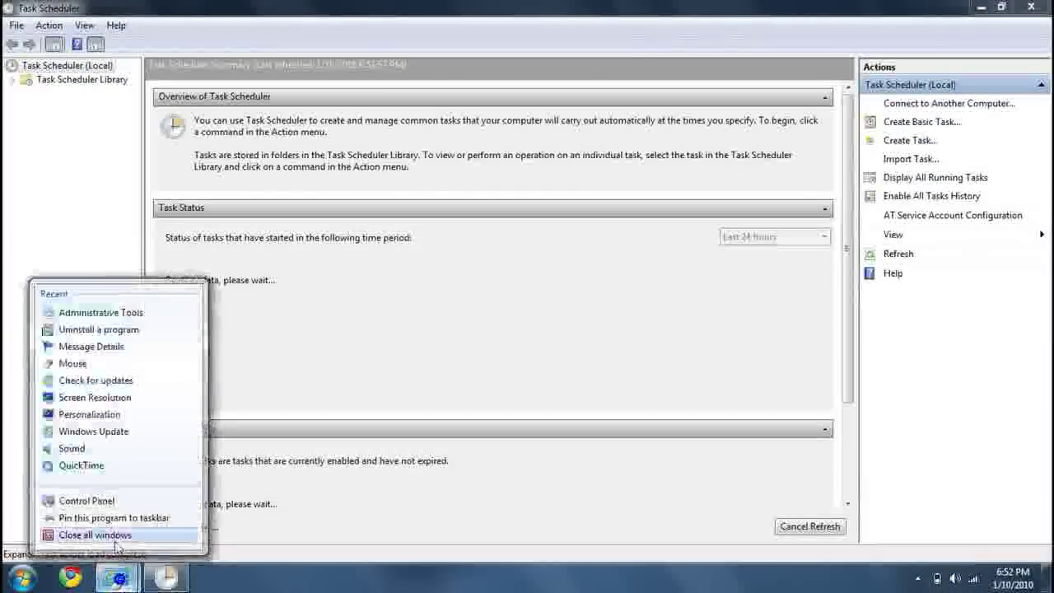
left_click(115, 539)
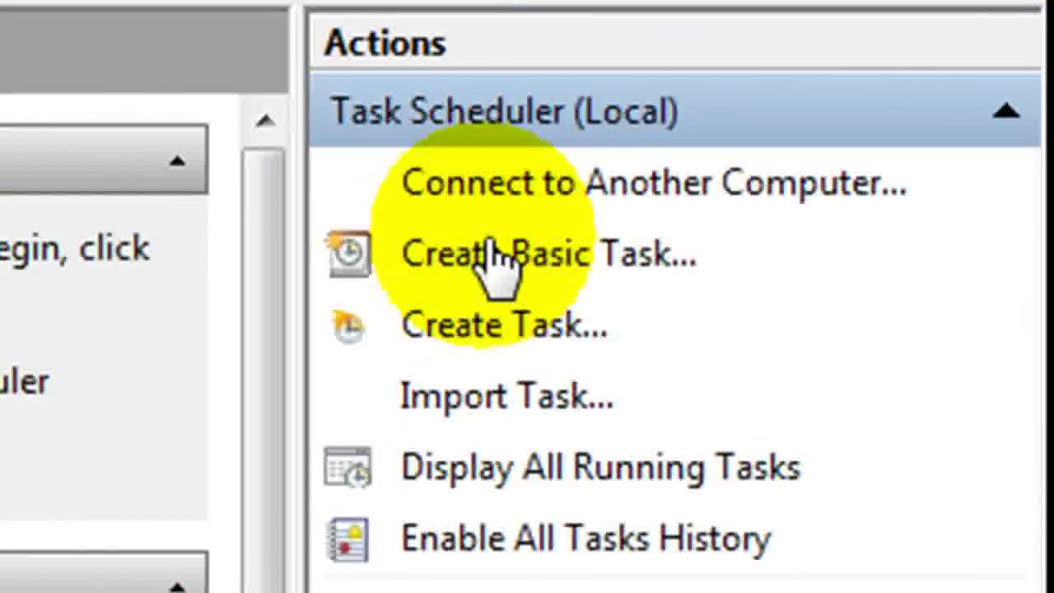
Step: Start a new basic task and name it "Automatic Shutdown"
left_click(516, 257)
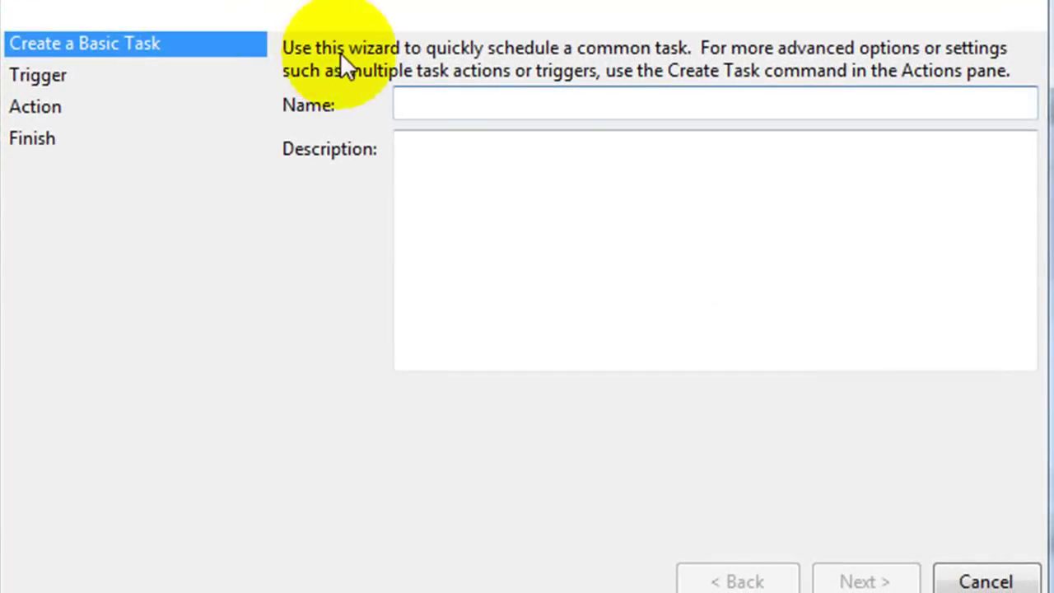
left_click(477, 98)
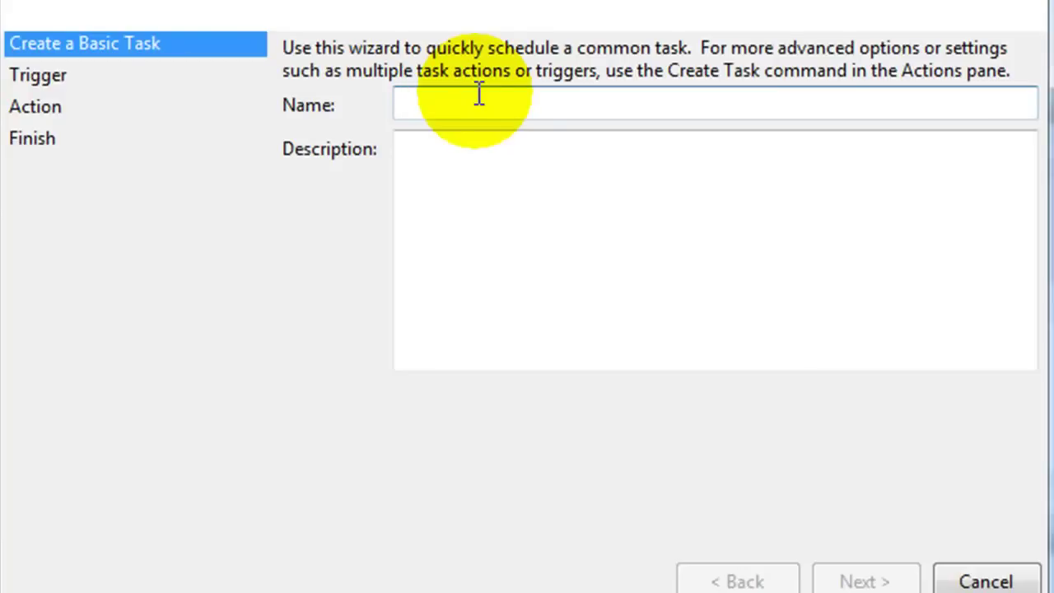
type("Automatica Shutdown")
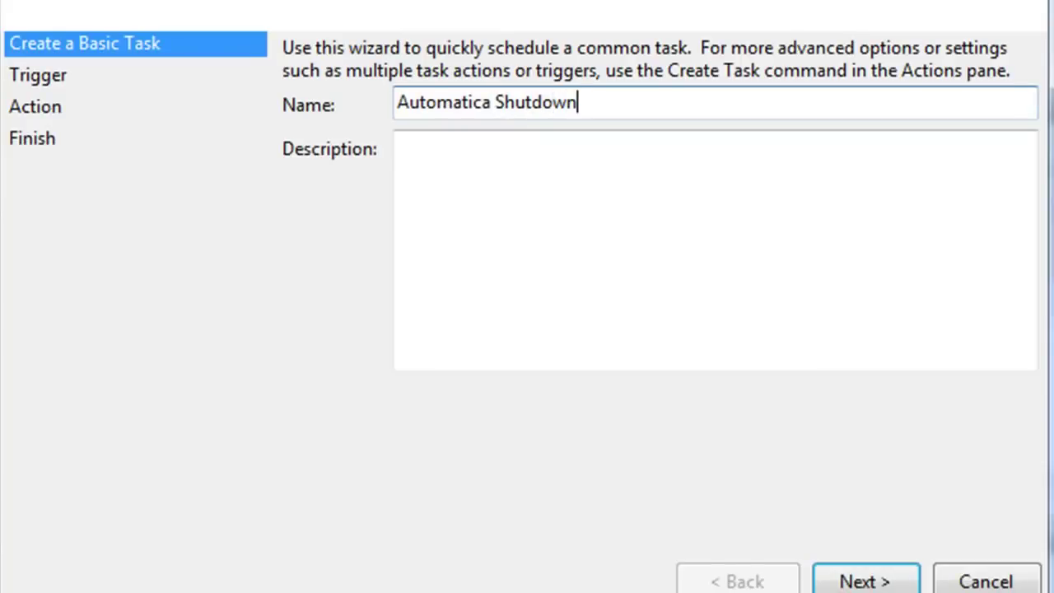
left_click(401, 147)
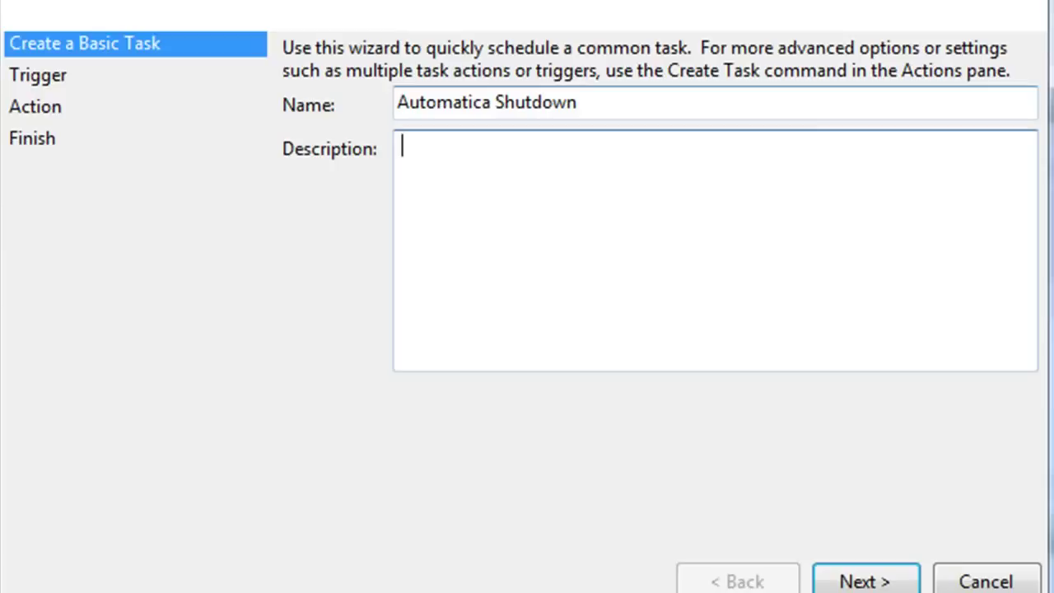
left_click(491, 104)
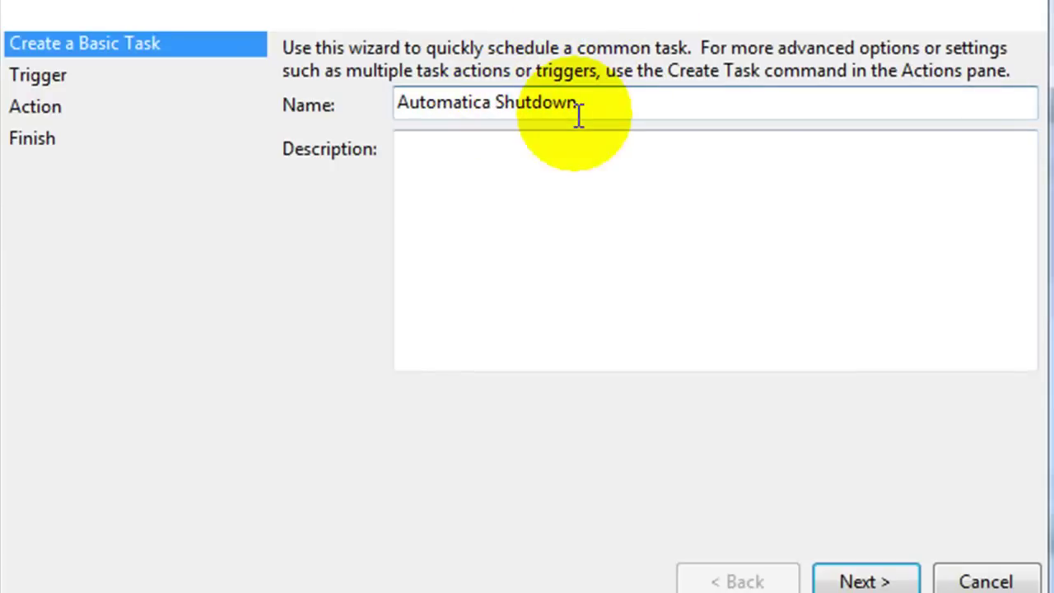
key("BackSpace")
Step: Describe the task as "Computer Is Shutting Down because uranoob2007 RULES!!!yay" and continue to the trigger settings
left_click(707, 252)
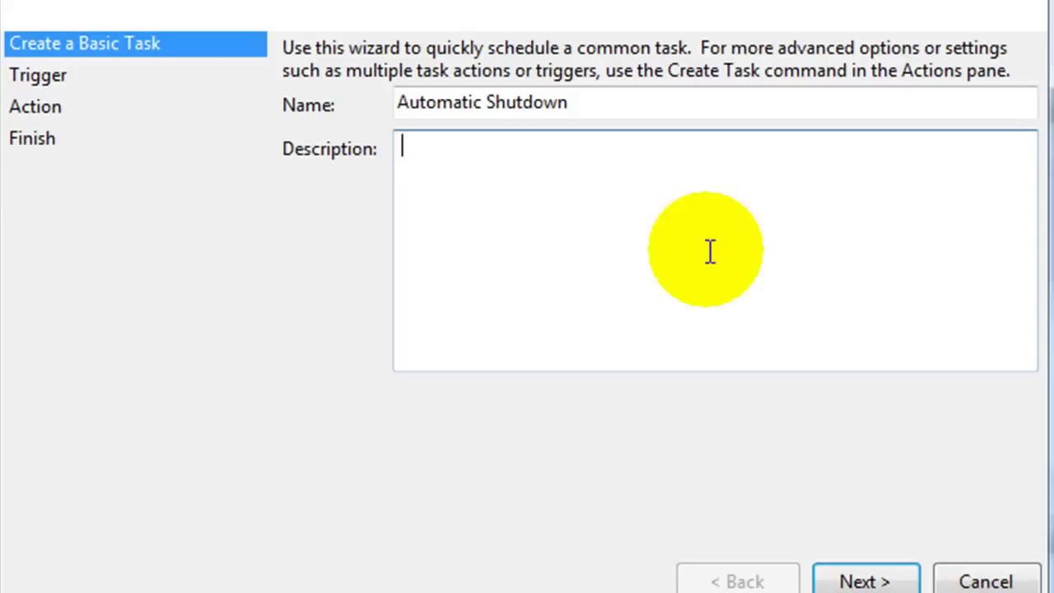
type("Yo")
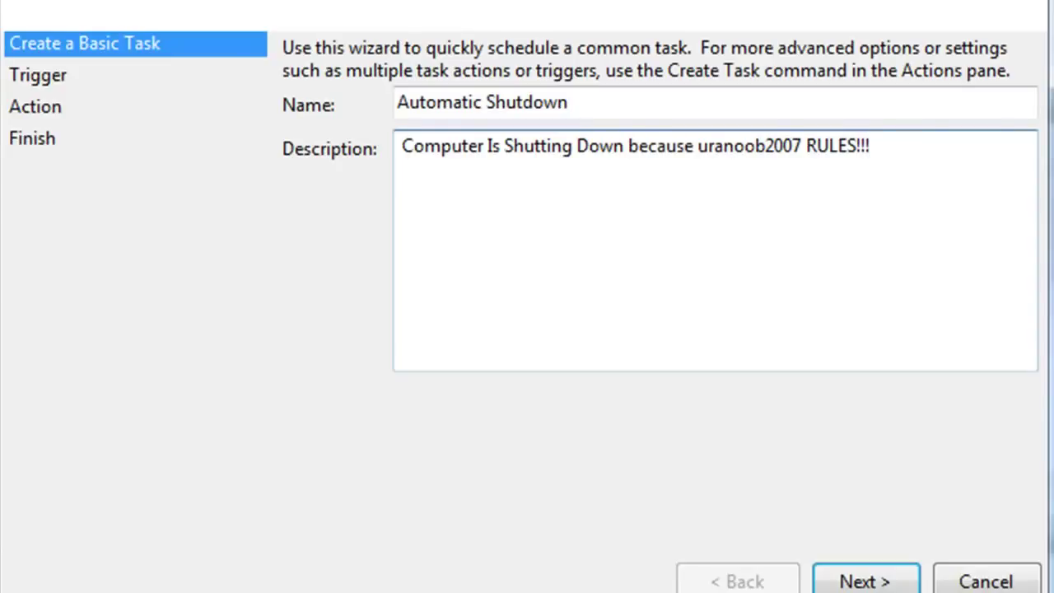
type("yay")
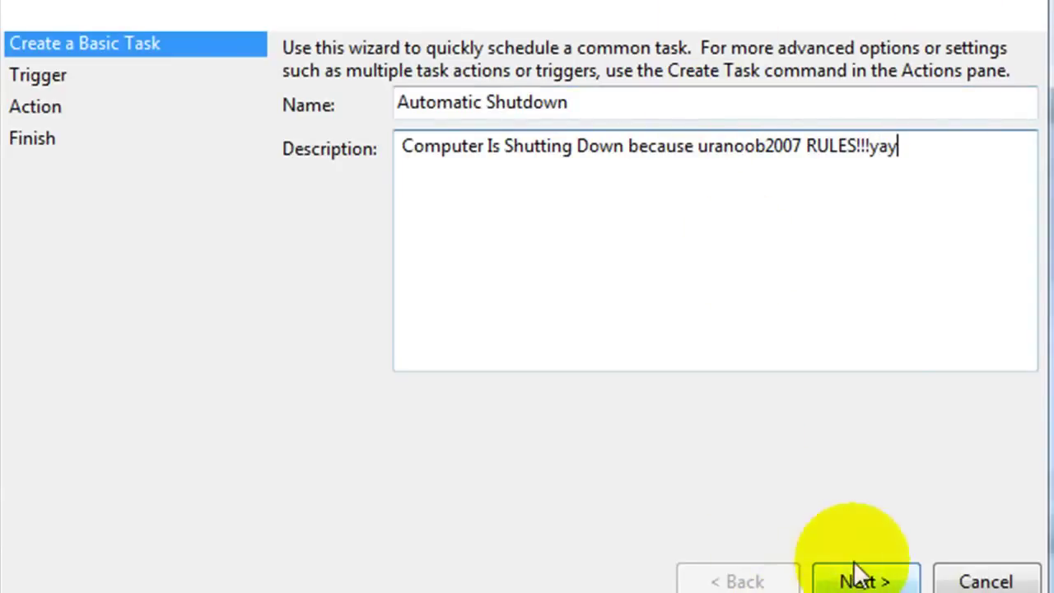
left_click(881, 579)
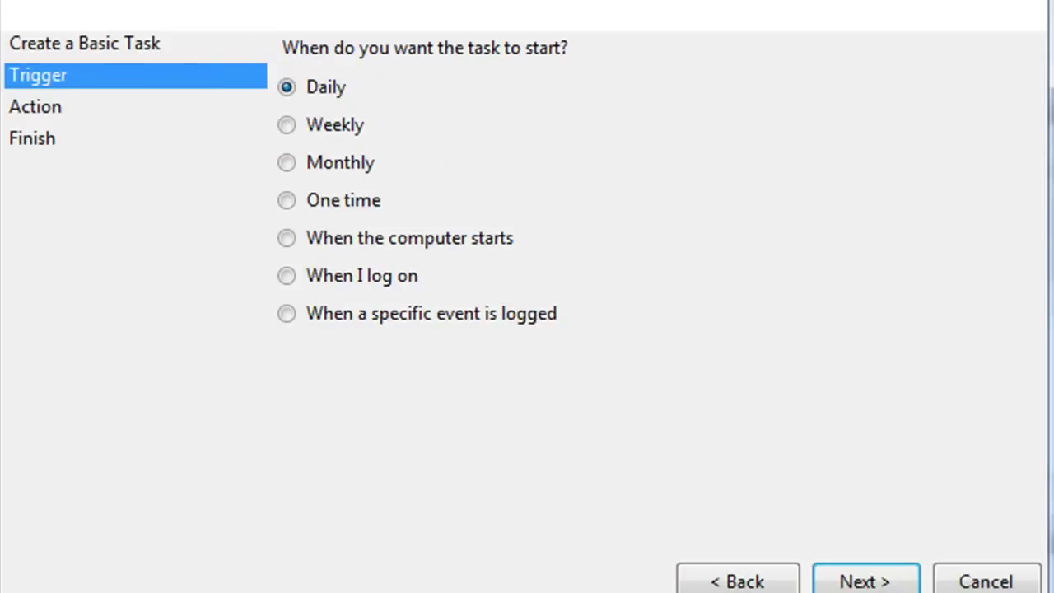
Step: Use a daily trigger that recurs every 1 day, with the start hour and minutes set to 7:00 PM
left_click(866, 568)
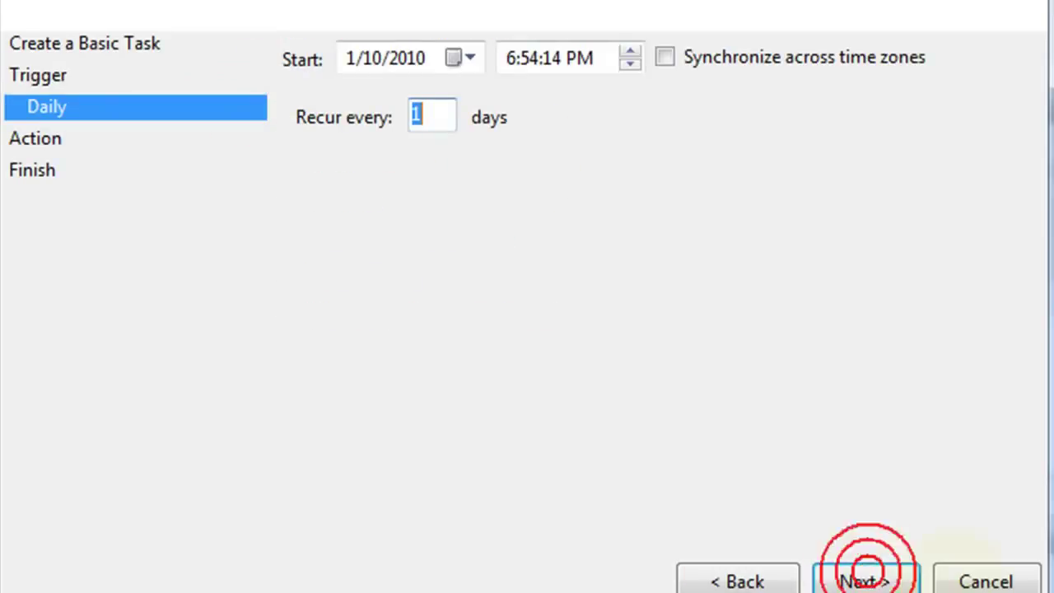
left_click(536, 66)
left_click(509, 60)
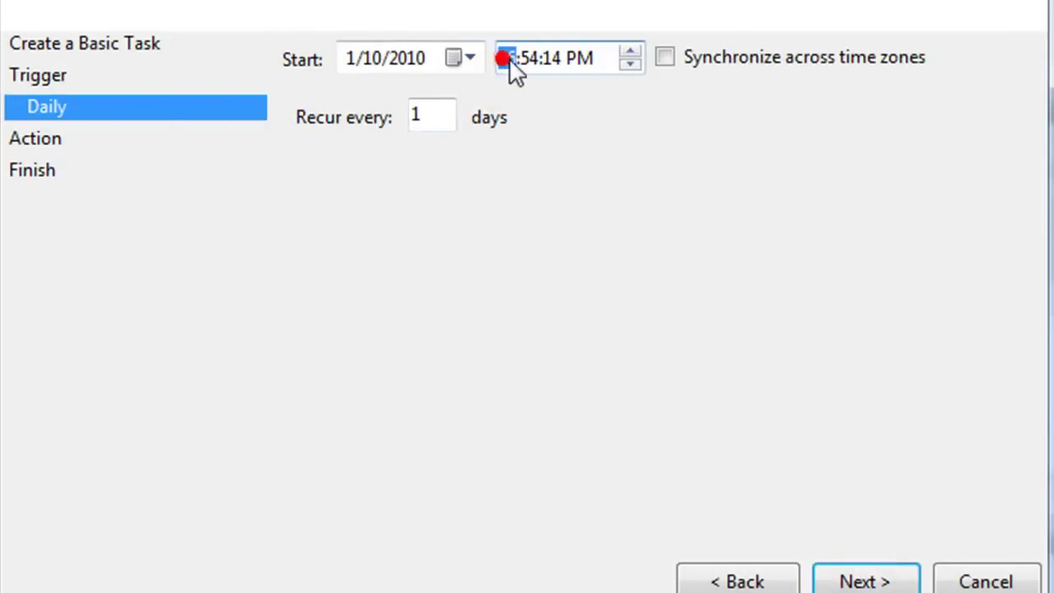
type("7")
left_click(527, 58)
type("00")
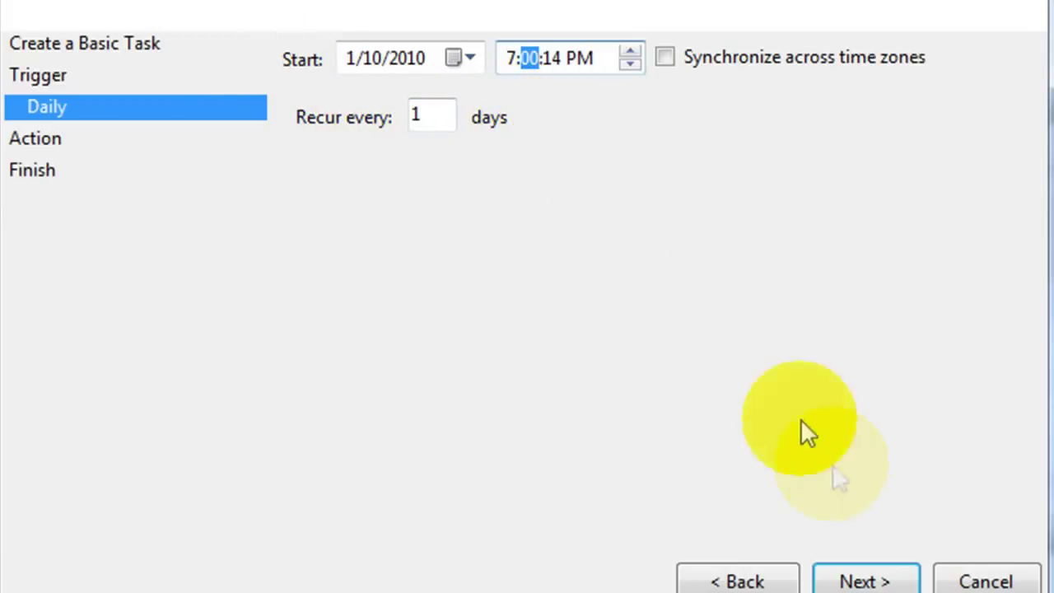
left_click(864, 581)
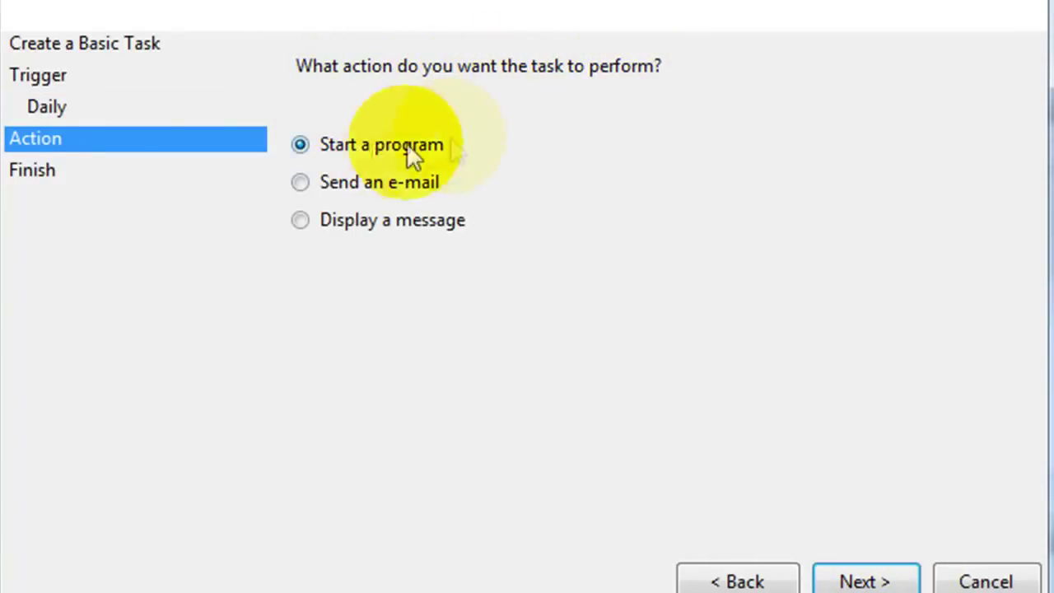
Step: Choose Start a program as the task's action and open the file browser for the program or script
left_click(364, 144)
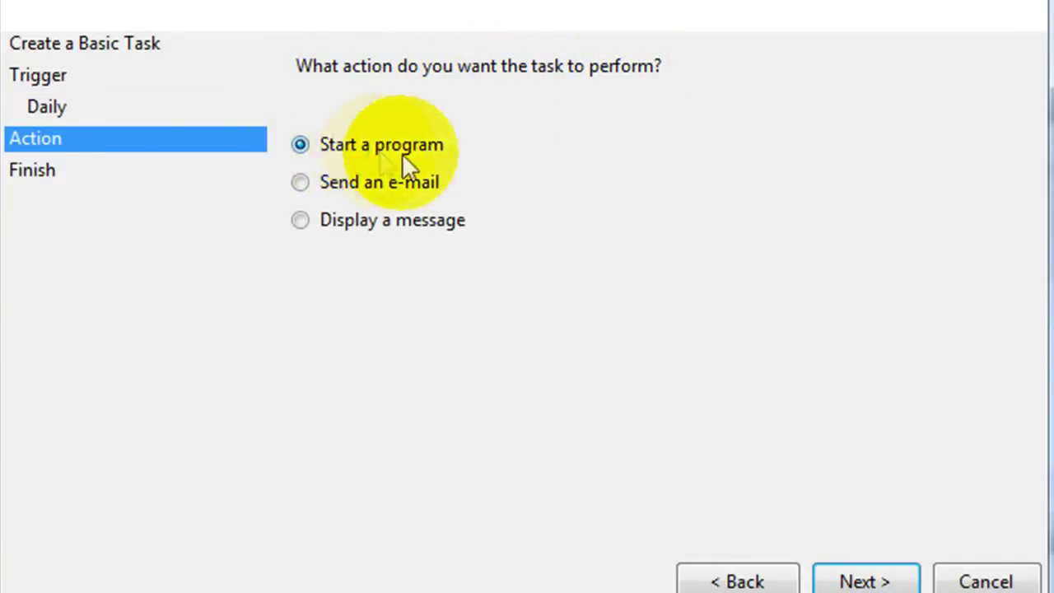
left_click(889, 580)
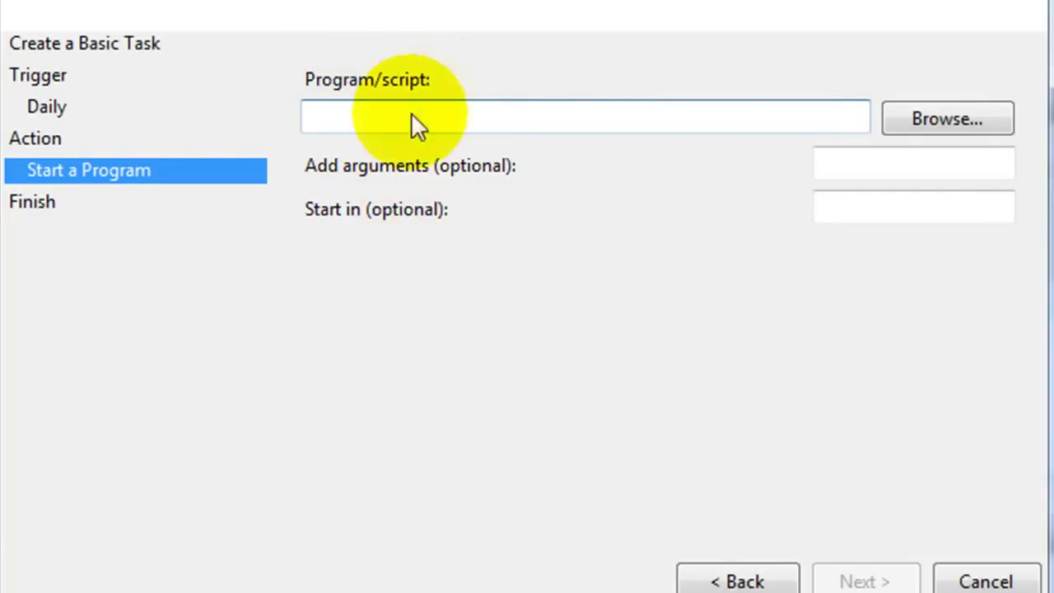
left_click(976, 122)
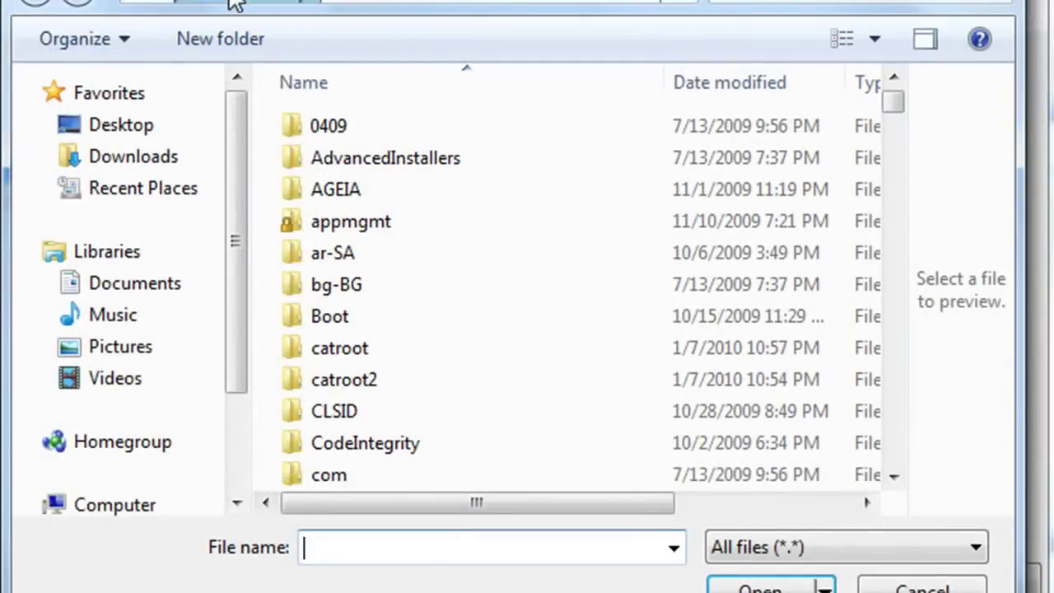
Step: Browse to the System32 folder inside Windows on Local Disk (C:)
left_click(197, 4)
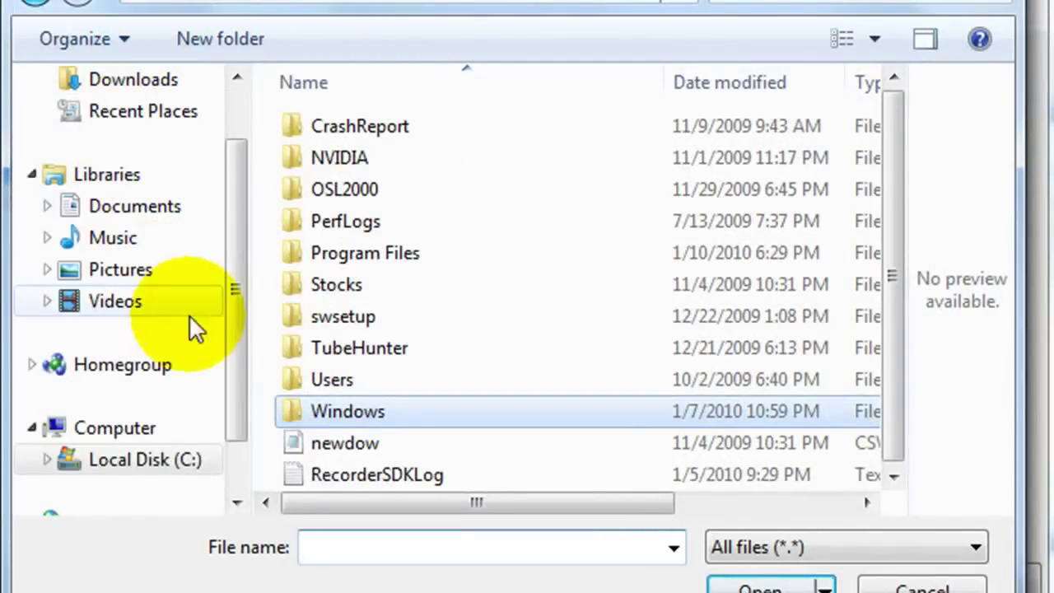
left_click(147, 422)
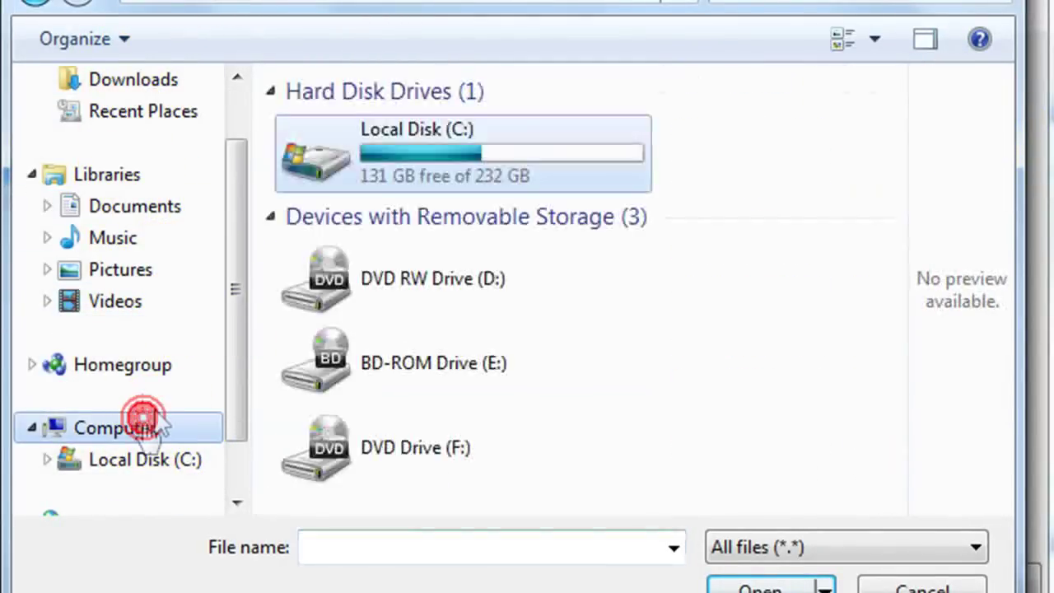
double_click(546, 151)
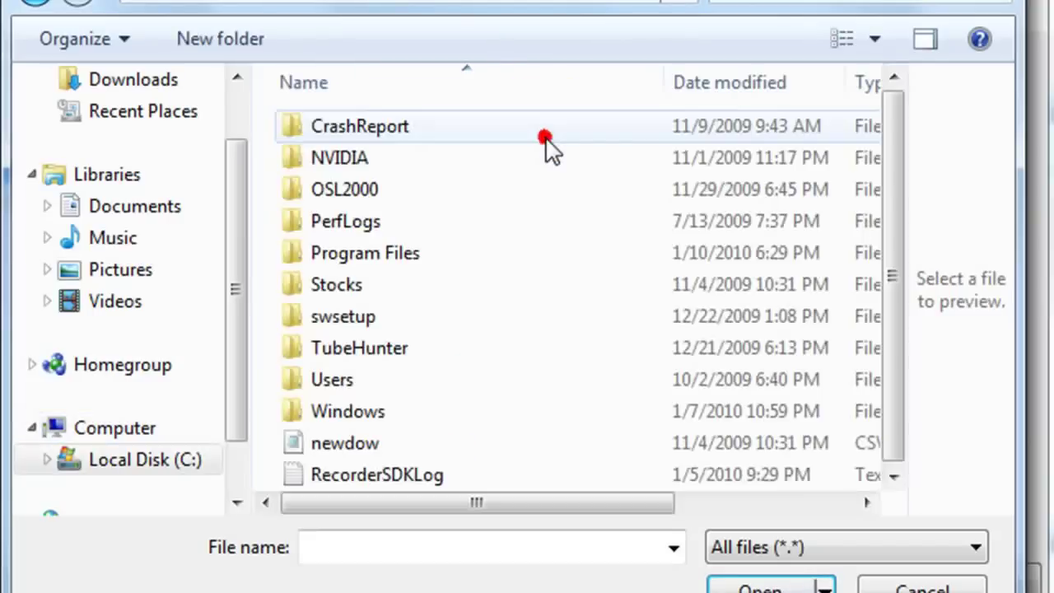
double_click(438, 411)
left_click_drag(894, 139, 899, 327)
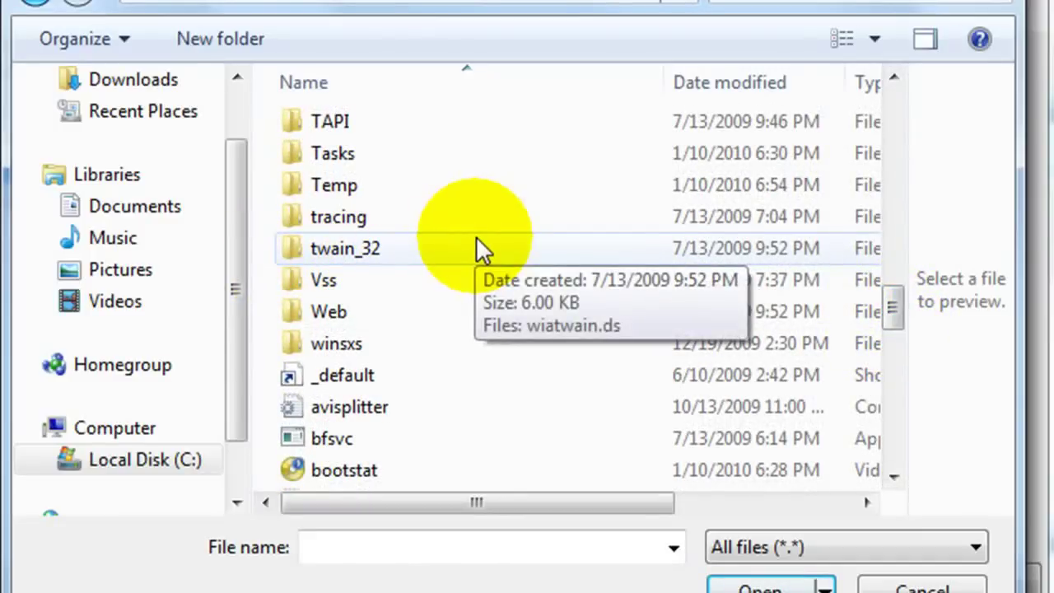
scroll(402, 216, "up", 3)
scroll(407, 205, "up", 2)
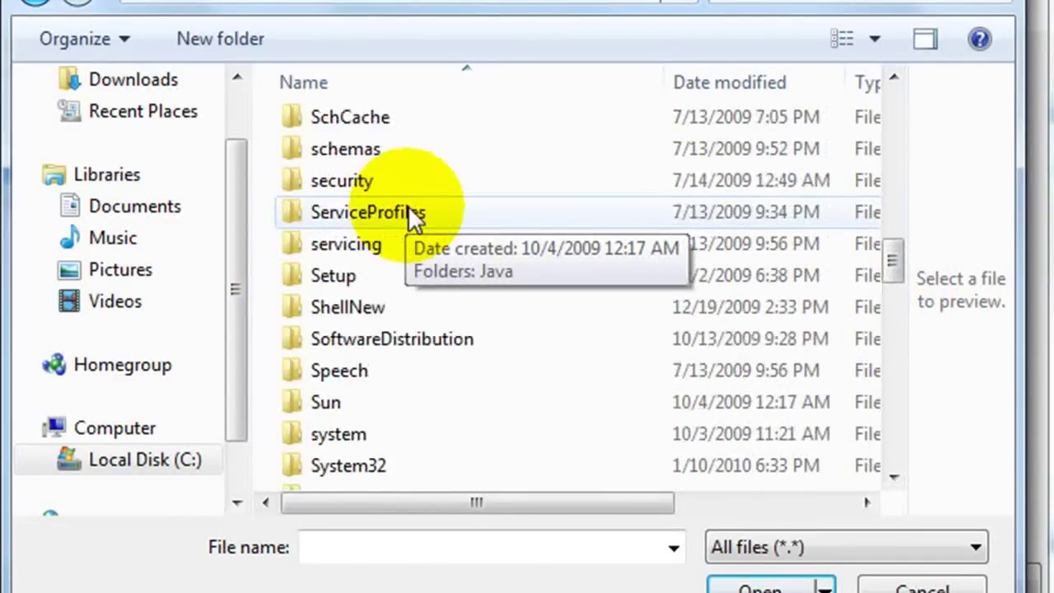
scroll(408, 212, "down", 1)
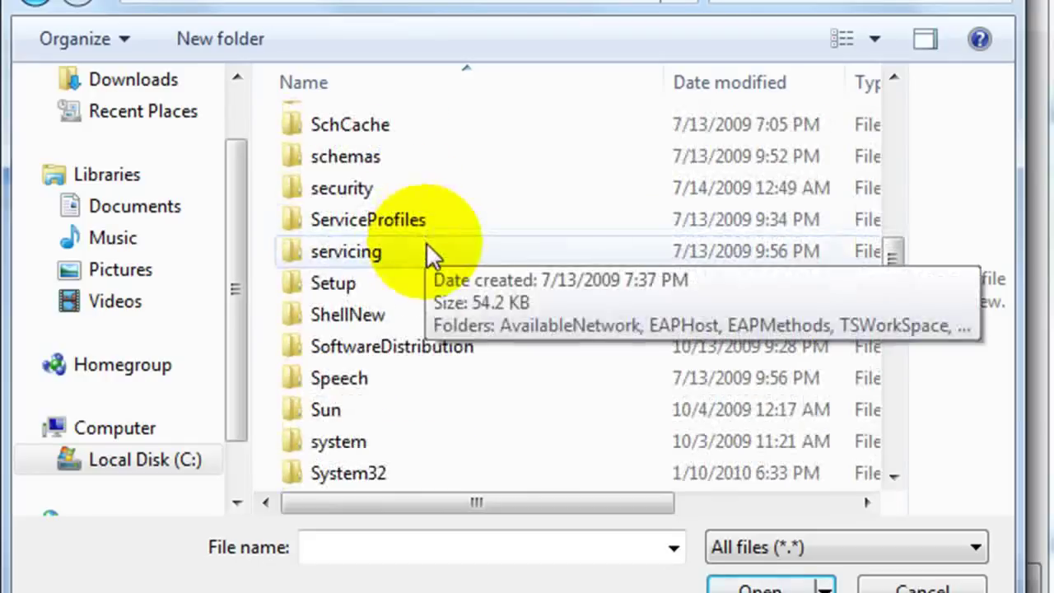
double_click(379, 468)
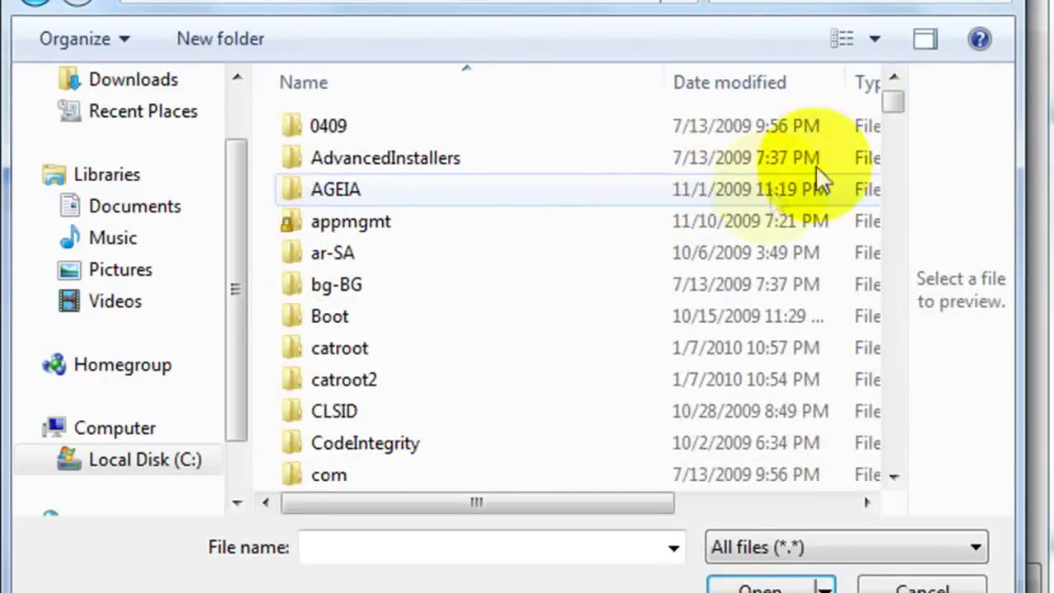
Step: Pick the shutdown application as the program to run and continue to the task summary
left_click(487, 246)
type("shutdown")
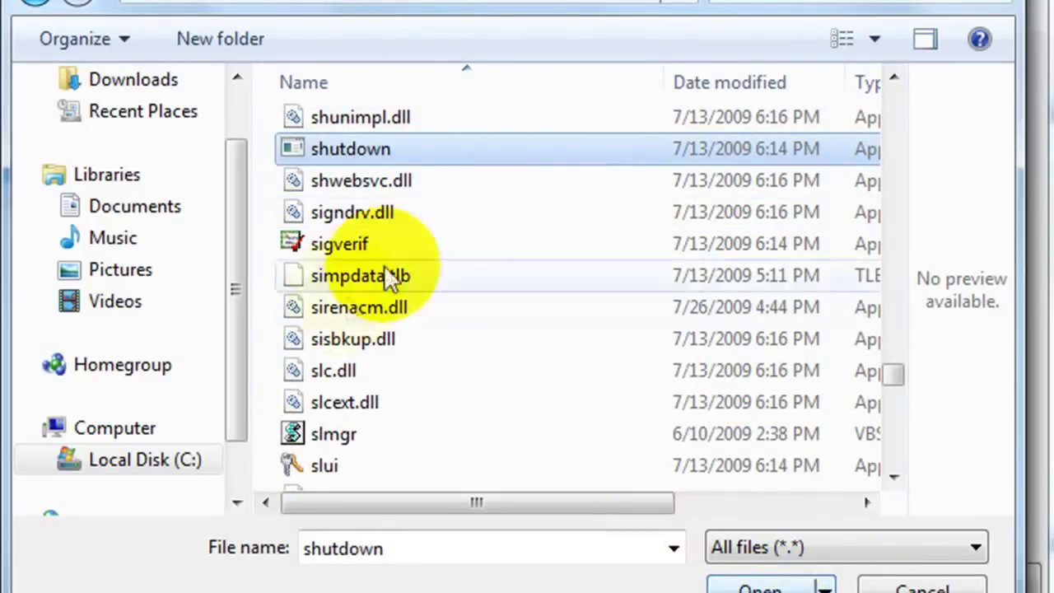
left_click(455, 151)
left_click(781, 582)
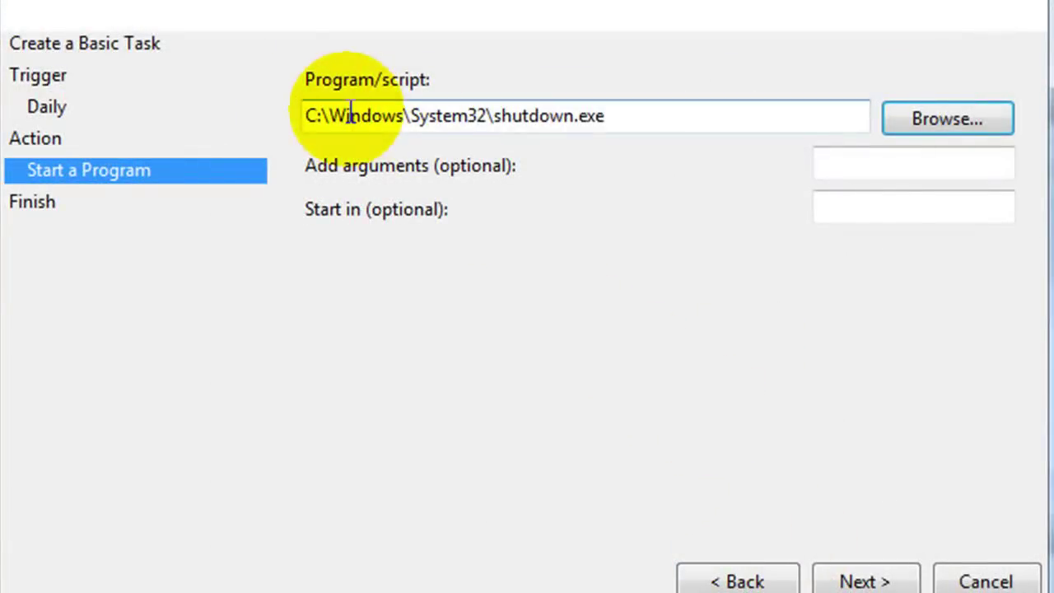
left_click(314, 115)
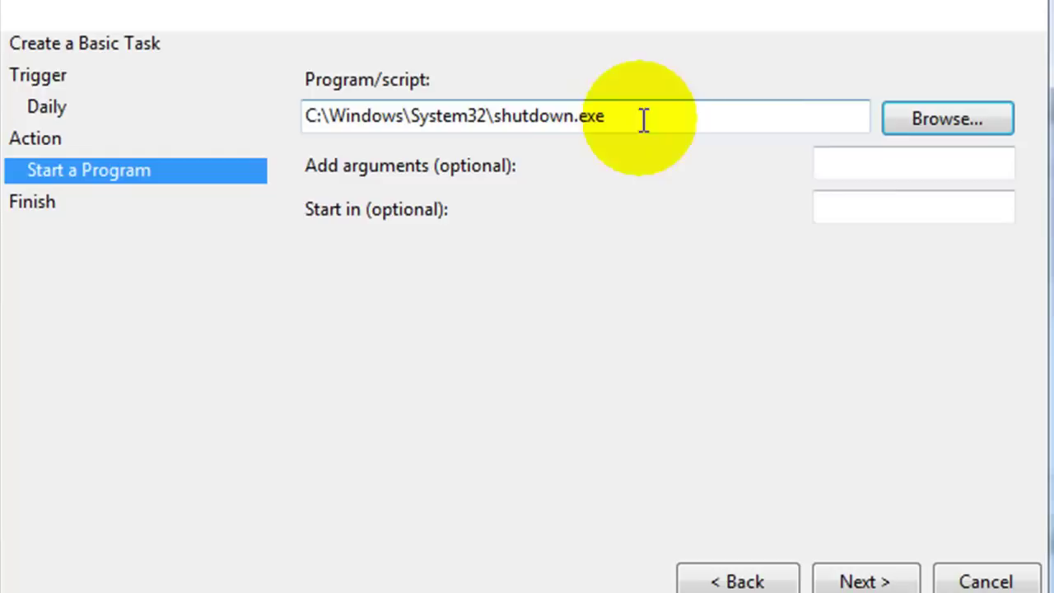
left_click(887, 582)
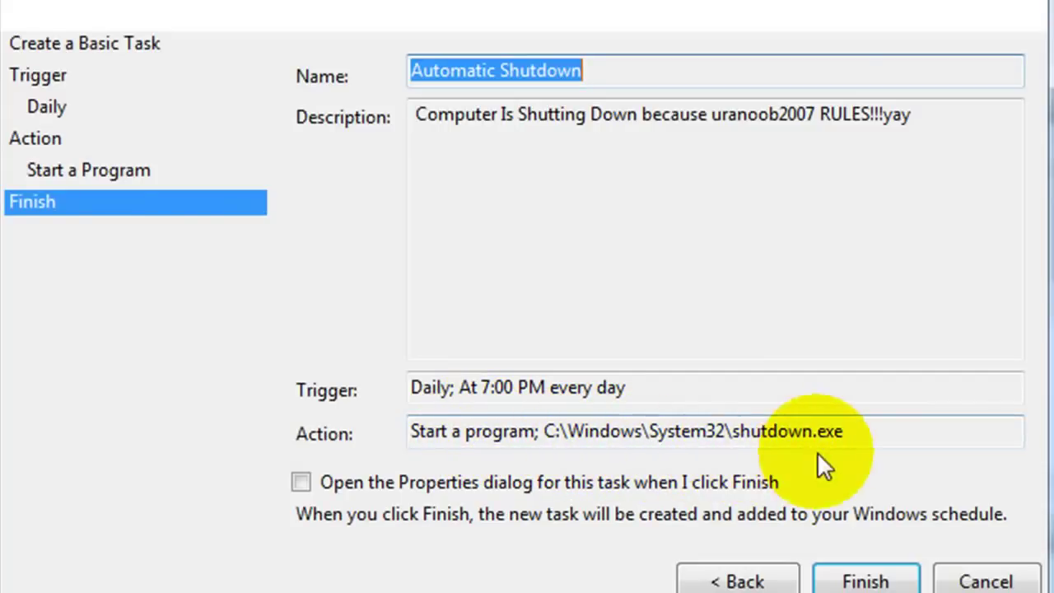
Step: Finish creating the basic task, then widen the name column in the Task Scheduler Library and select the Automatic Shutdown task to check it
left_click(873, 576)
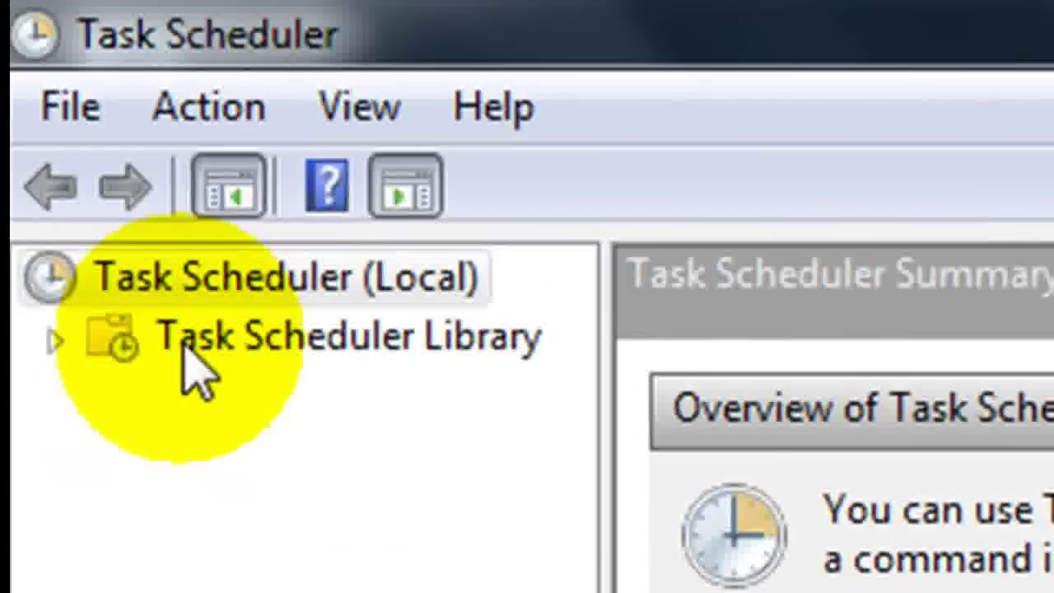
left_click(181, 339)
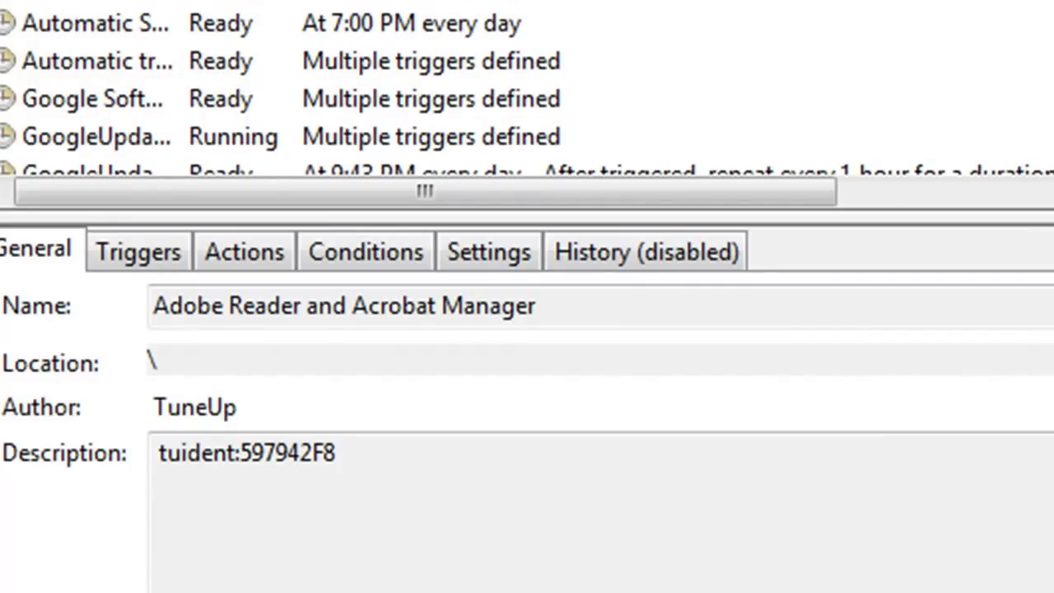
double_click(179, 2)
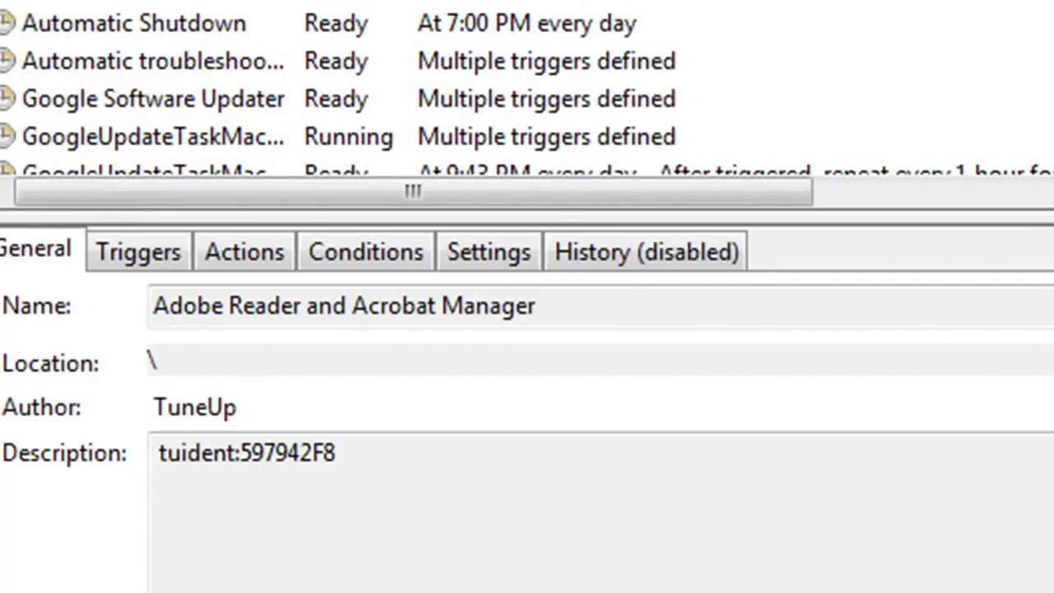
left_click(157, 27)
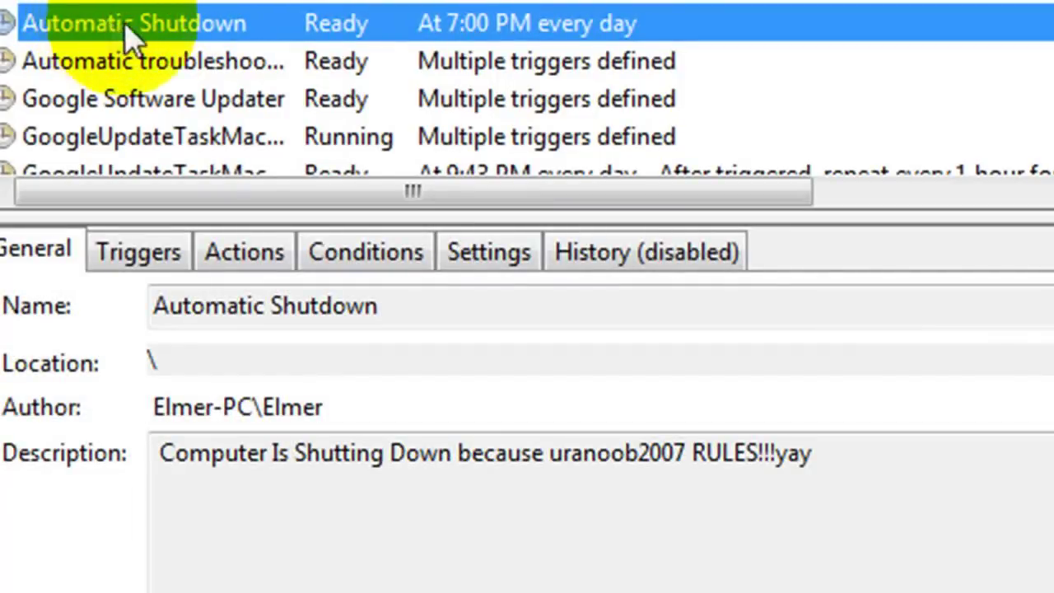
left_click_drag(590, 193, 1053, 284)
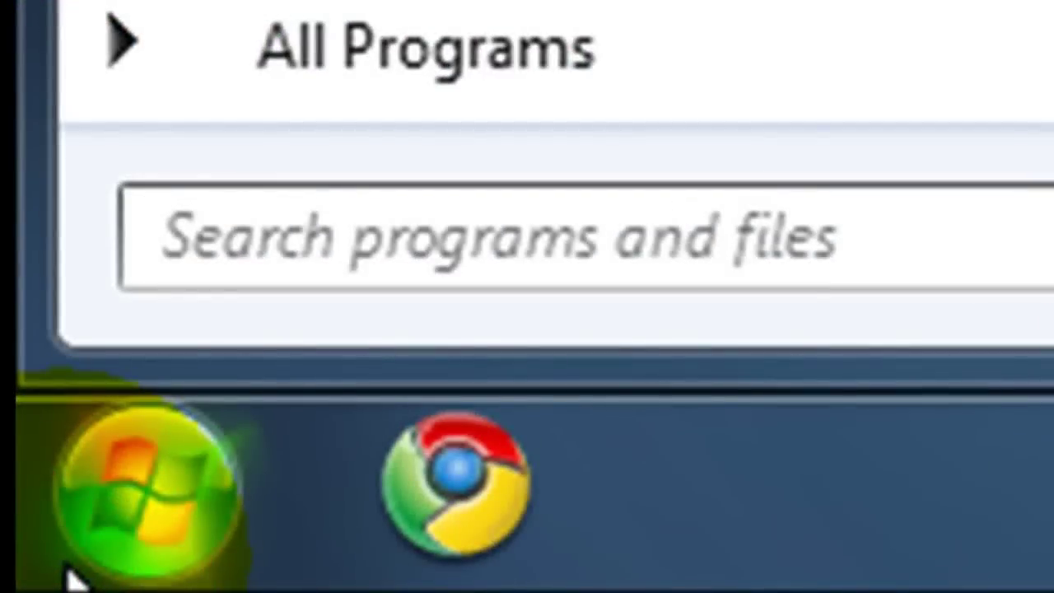
Step: Open the Command Prompt and run shutdown without arguments to examine the options the command accepts
type("cm")
key("Return")
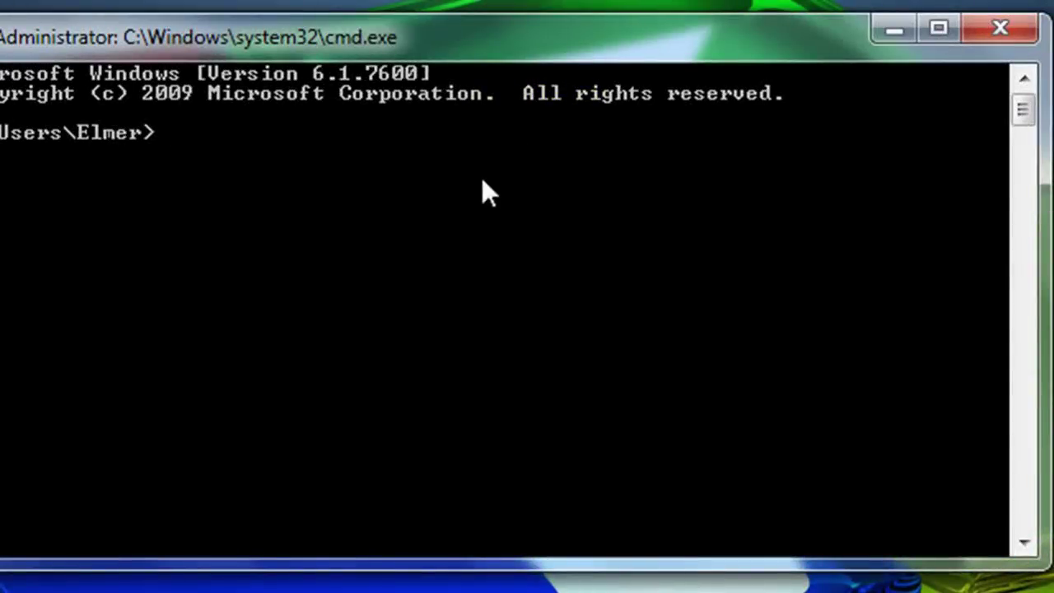
type("shutdown")
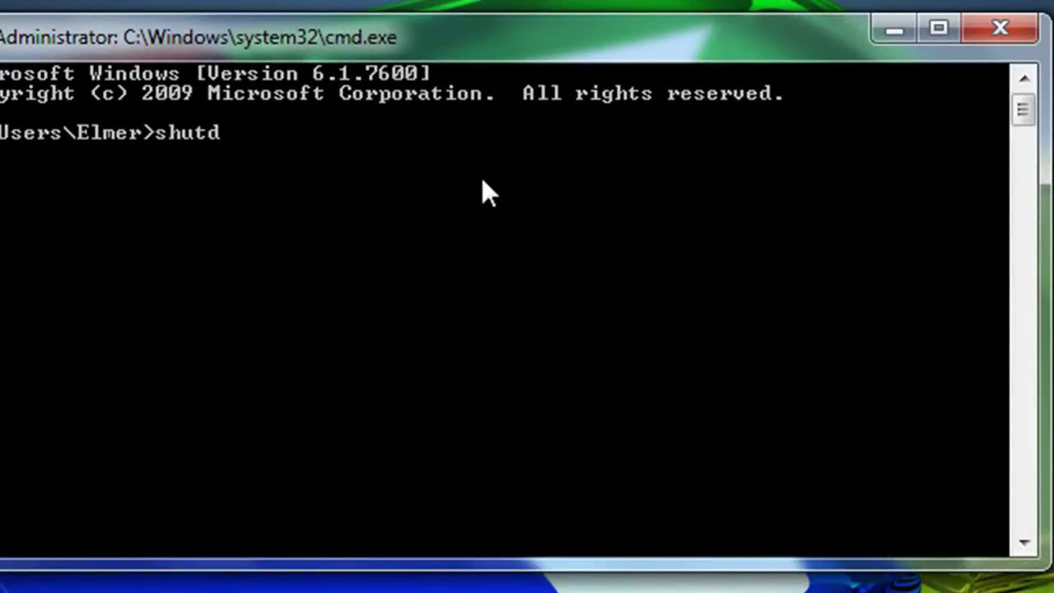
key("Return")
scroll(974, 211, "up", 15)
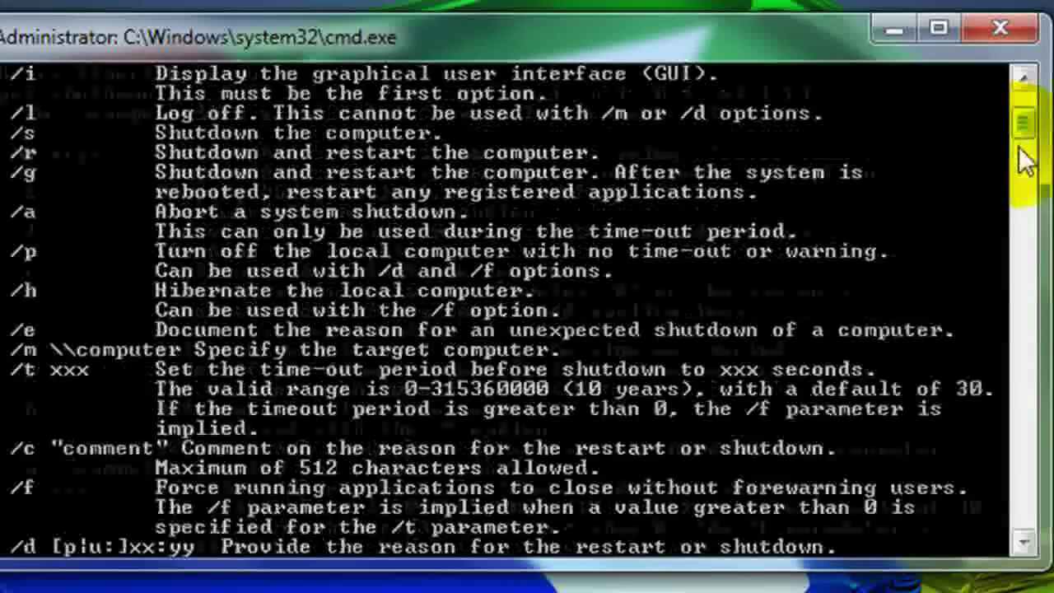
scroll(180, 140, "down", 1)
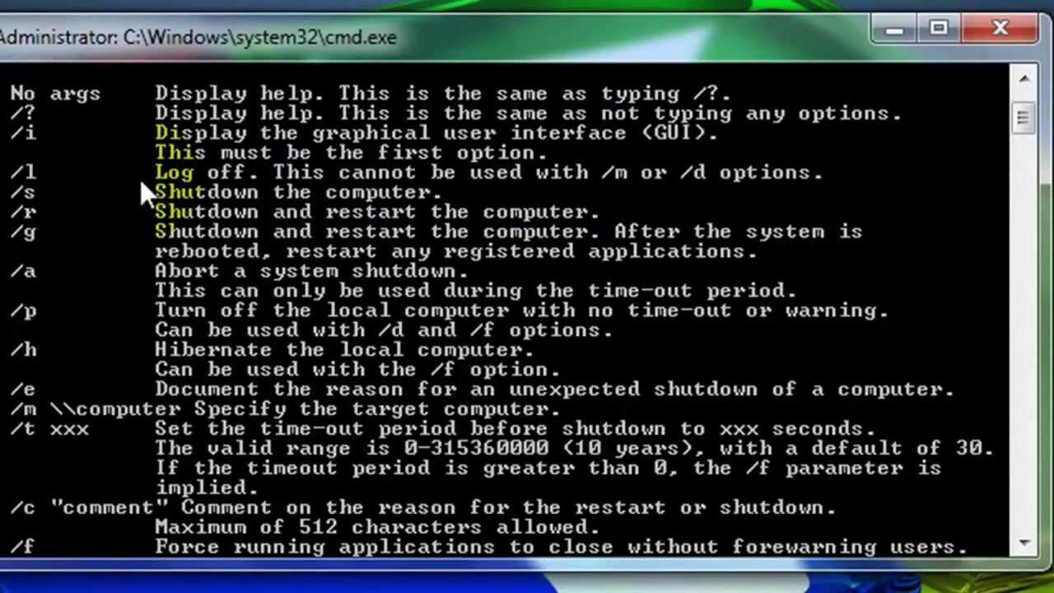
scroll(349, 200, "down", 1)
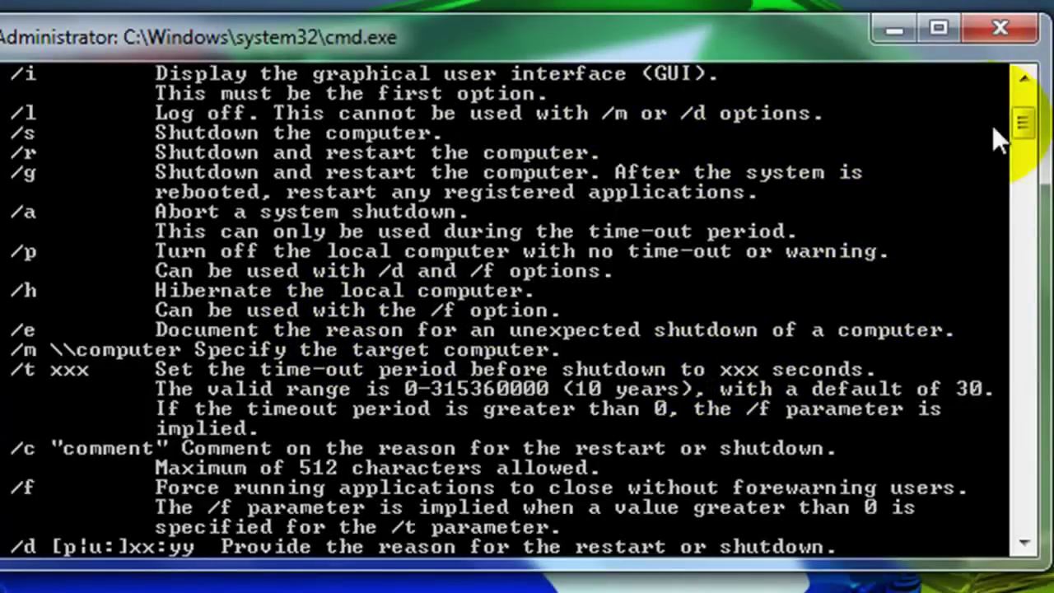
scroll(992, 126, "up", 3)
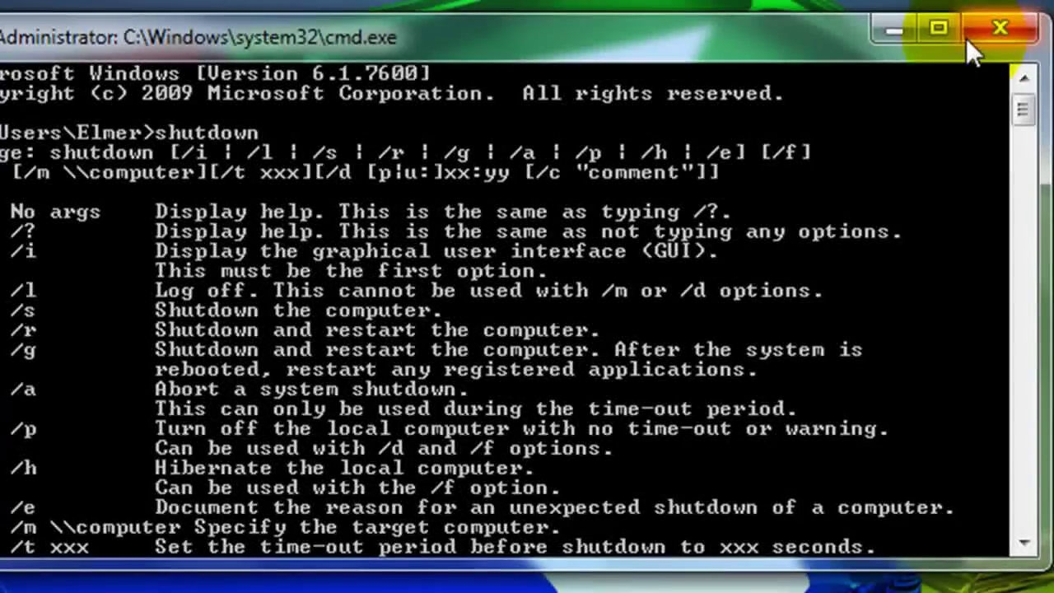